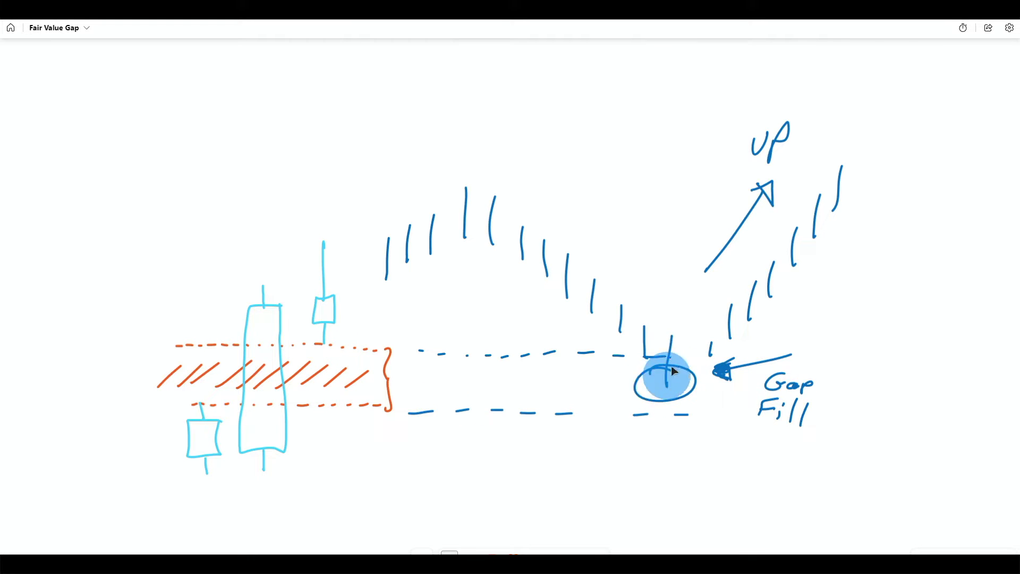
Step: Examine the fair value gap zones that the LuxAlgo indicator marks on the daily SPY chart
left_click(671, 390)
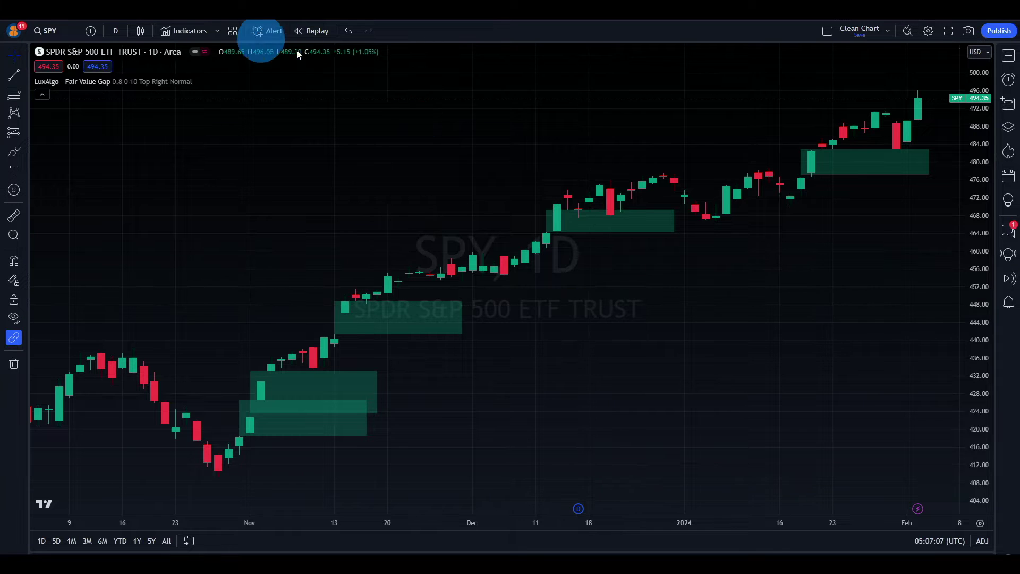
mouse_move(51, 88)
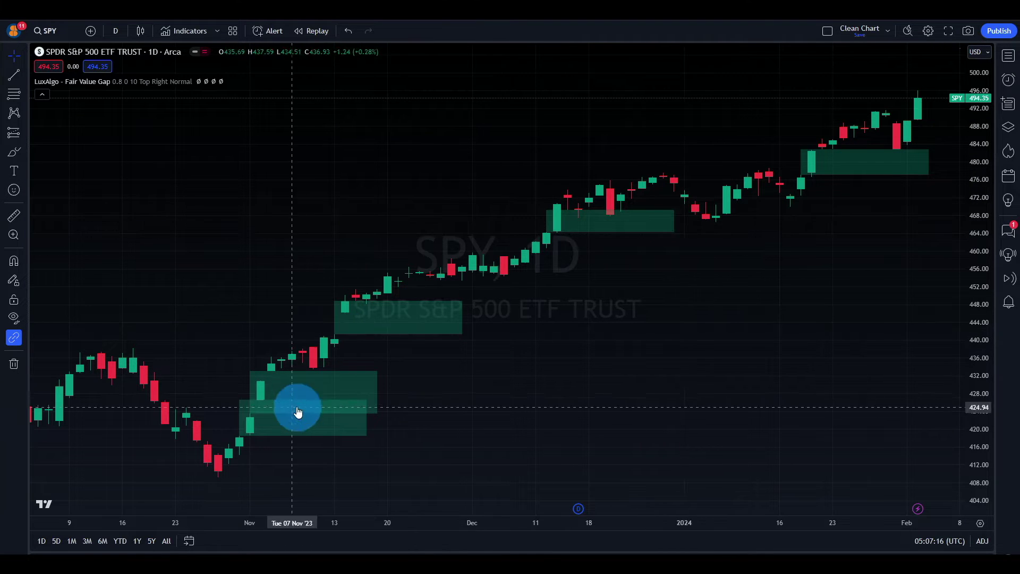
left_click(600, 235)
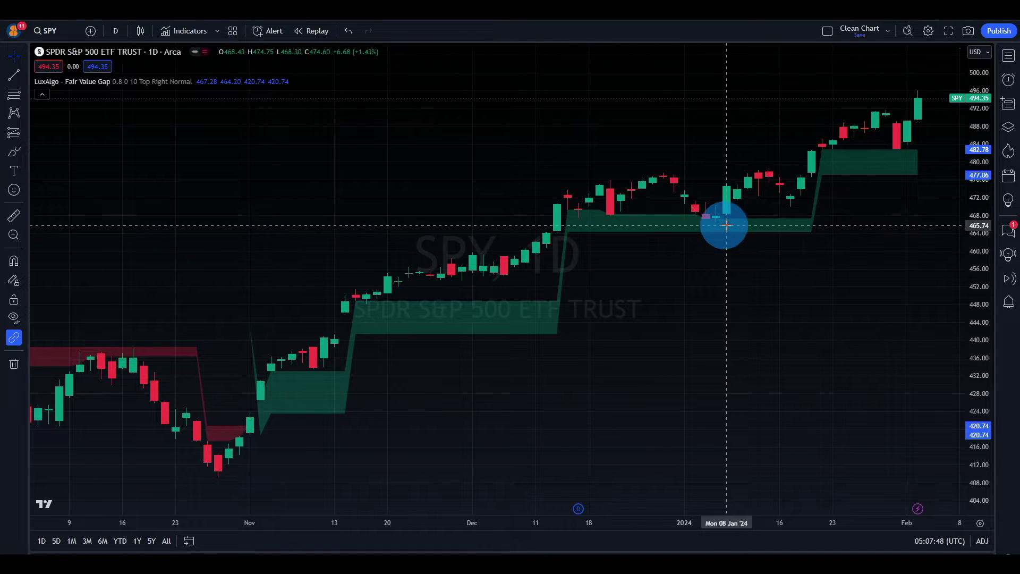
left_click_drag(374, 414, 739, 413)
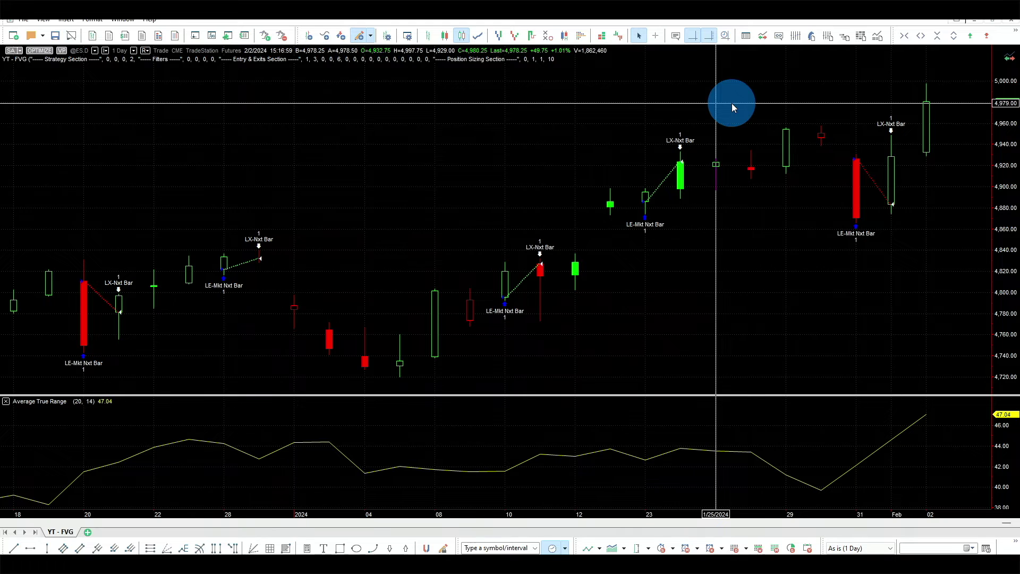
key("alt+shift+p")
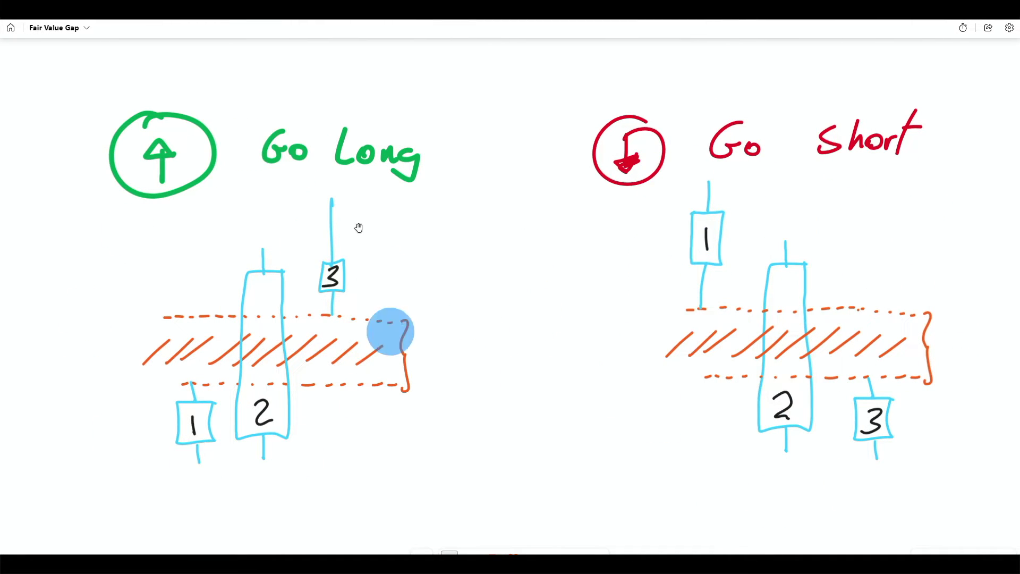
left_click_drag(706, 228, 706, 249)
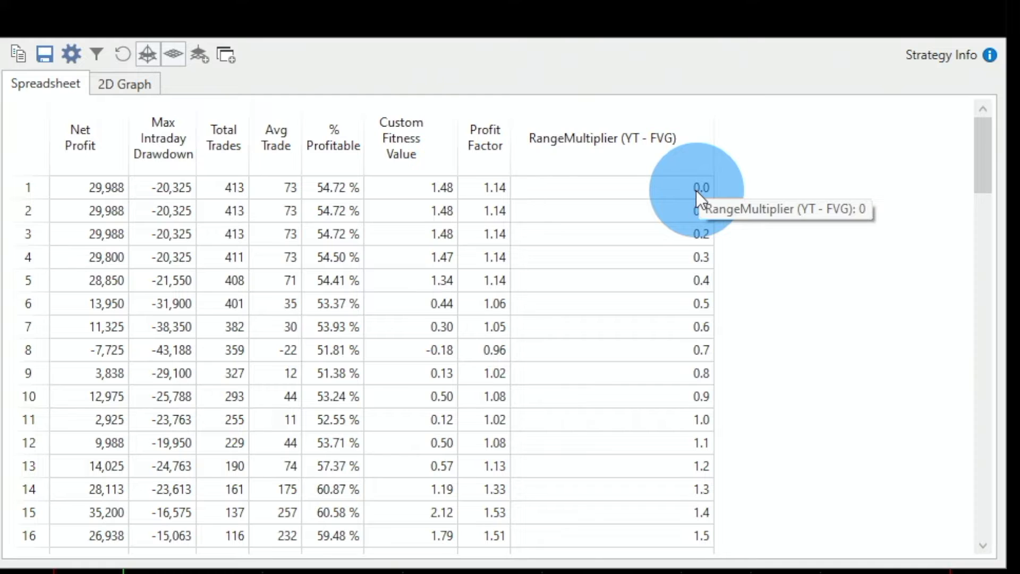
Step: Sort the RangeMultiplier optimization results by Custom Fitness Value in descending order
left_click(672, 187)
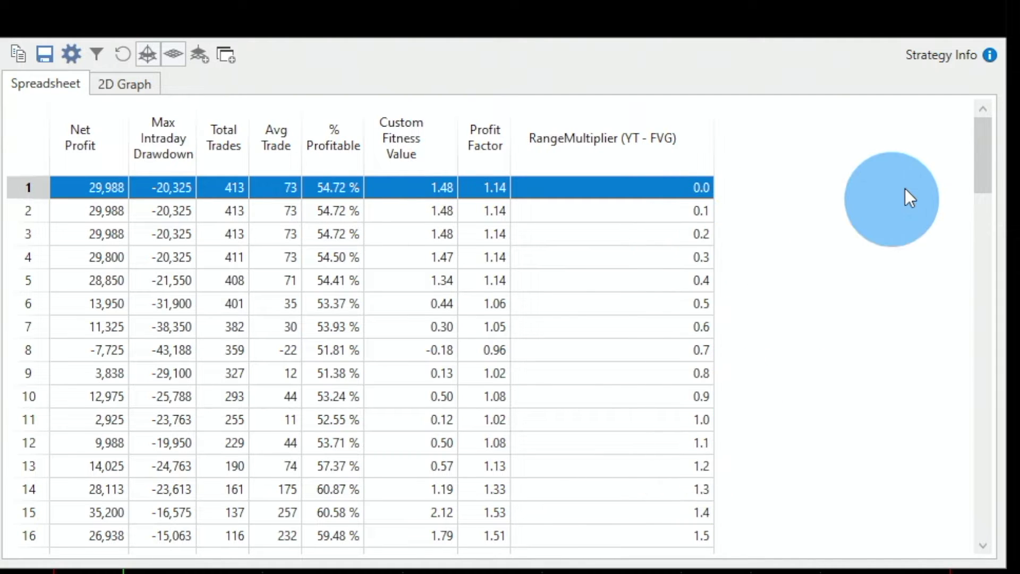
mouse_move(982, 143)
left_mouse_down()
mouse_move(974, 523)
mouse_move(994, 133)
left_mouse_up()
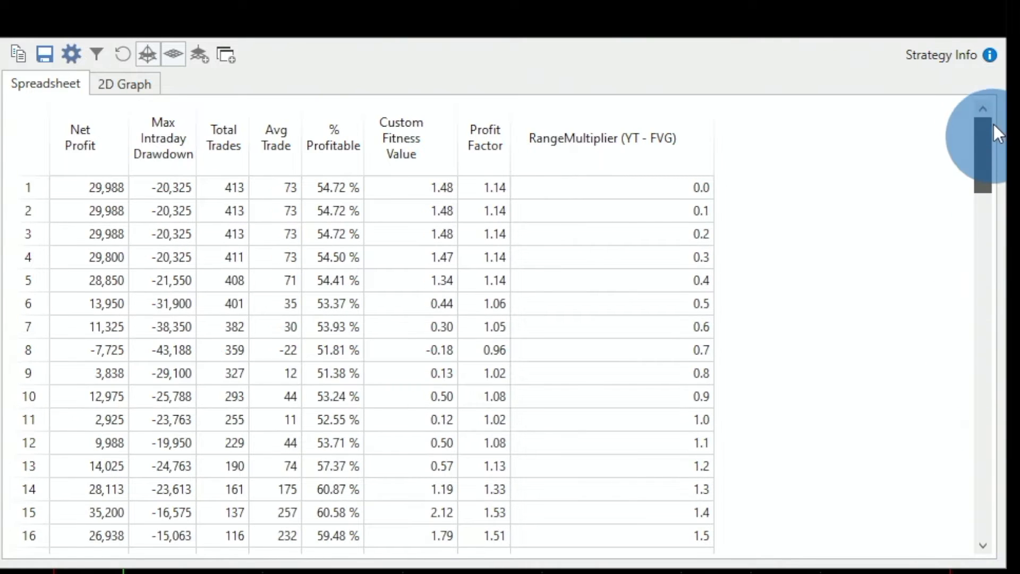
left_click(431, 147)
left_click(427, 152)
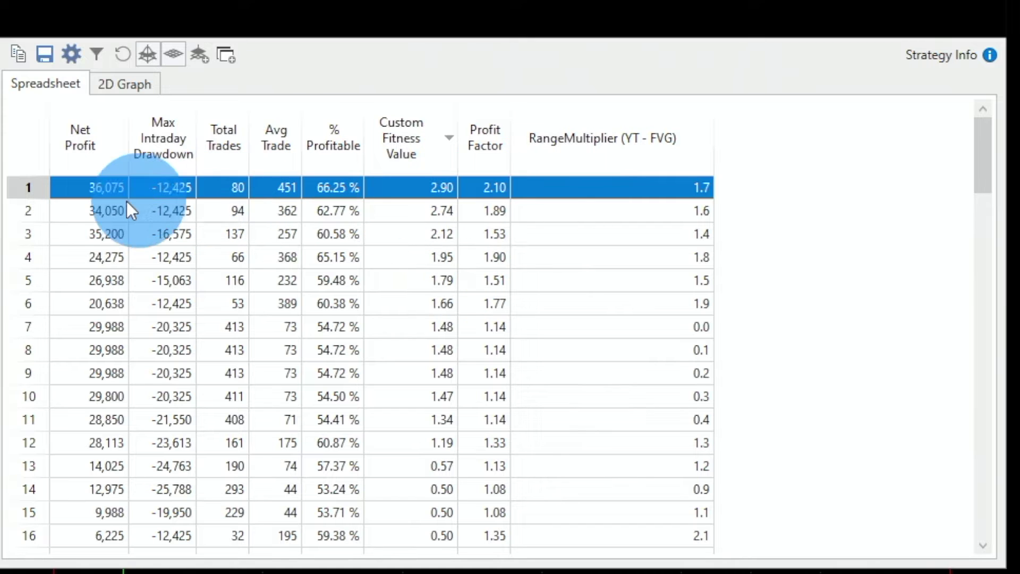
Step: Compare the RangeMultiplier rows 1.6, 1.4, 1.8 and 1.5 with the 0.0 baseline row
left_click(679, 210)
left_click(676, 233)
left_click(674, 256)
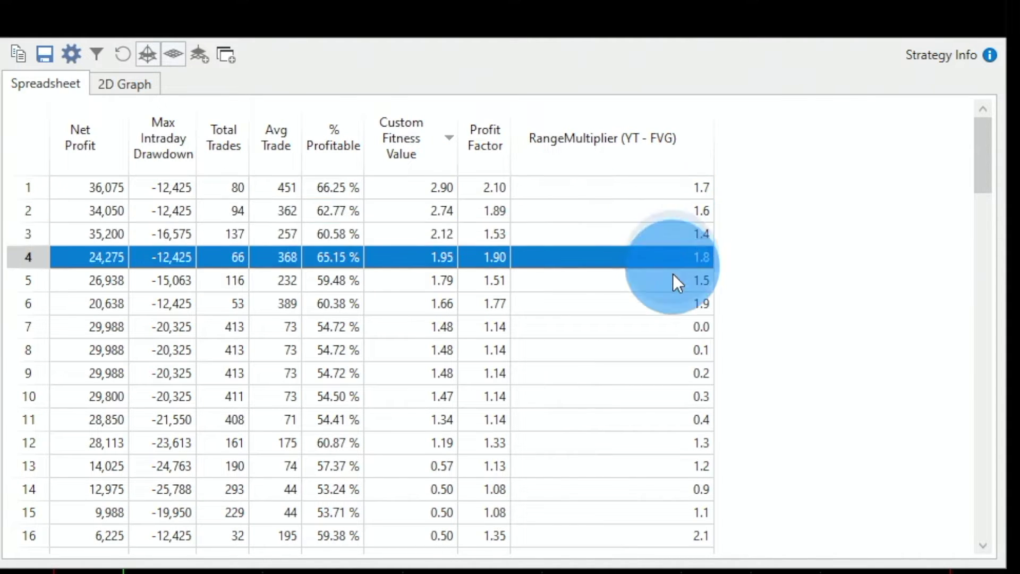
left_click(677, 280)
left_click(672, 327)
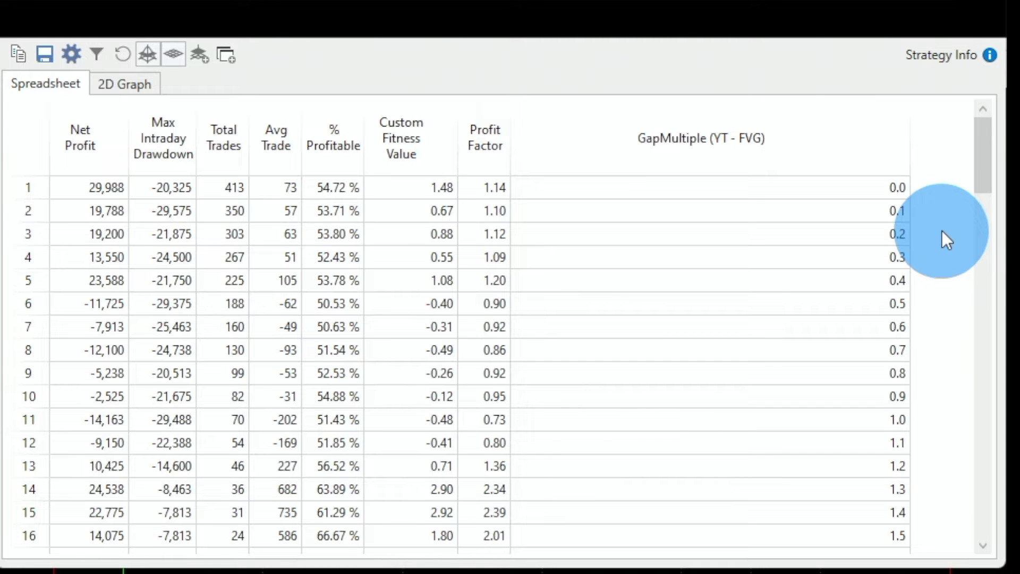
Step: Review the GapMultiple optimization results from the 0.0 baseline through the 3.5 and 3.6 rows
left_click(893, 192)
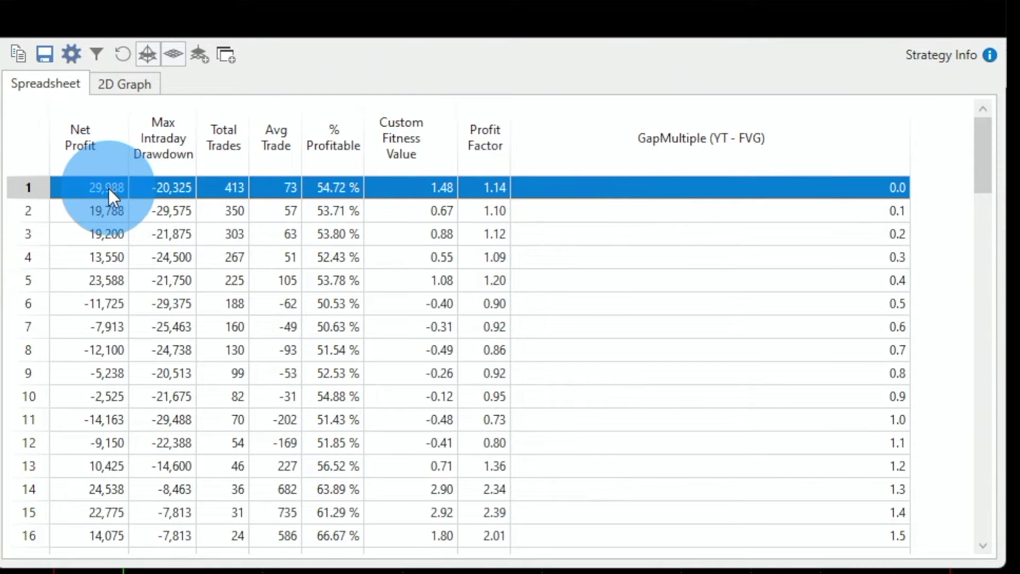
left_click_drag(982, 145, 982, 383)
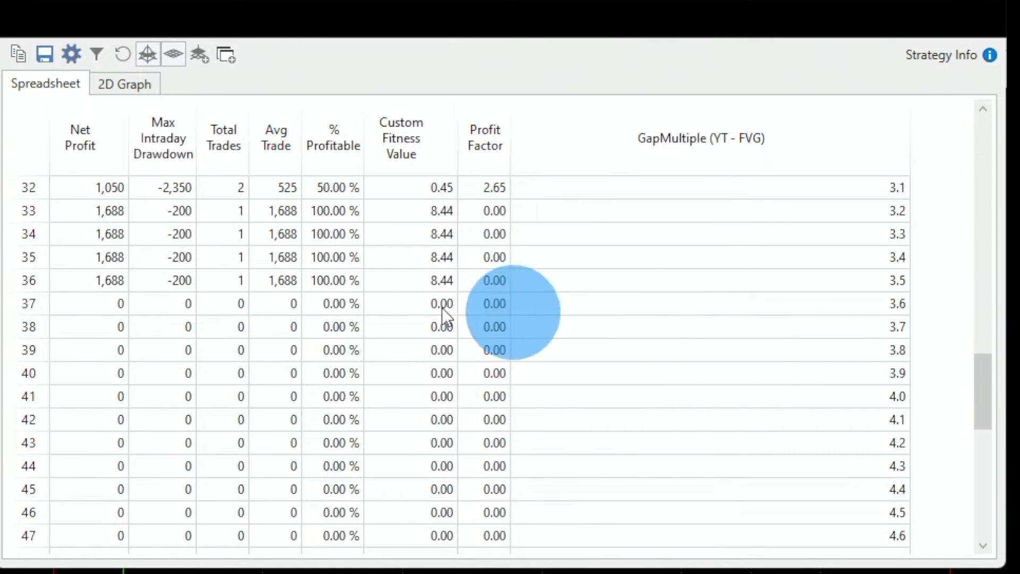
left_click(841, 306)
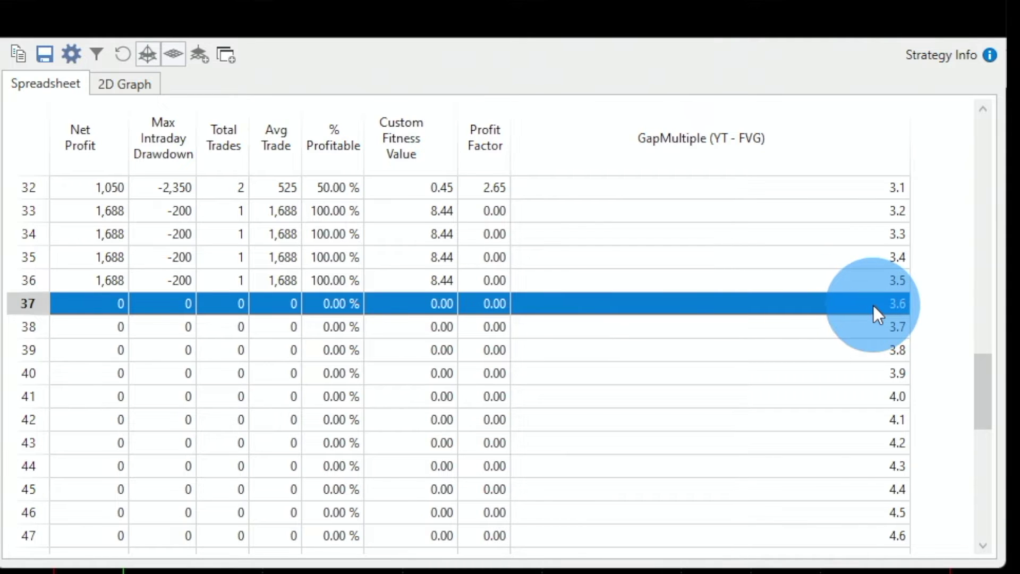
left_click(873, 284)
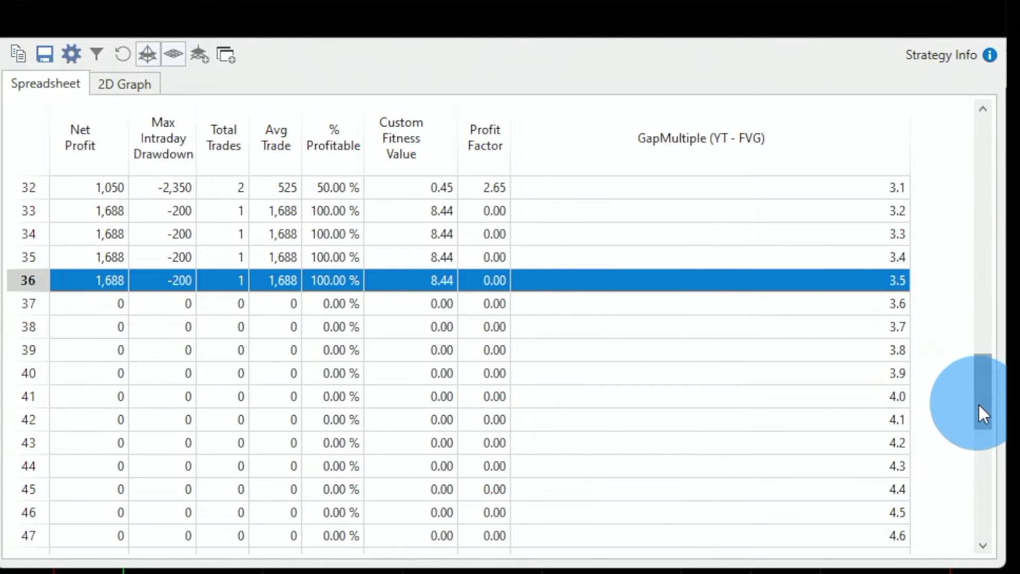
left_click_drag(978, 404, 979, 120)
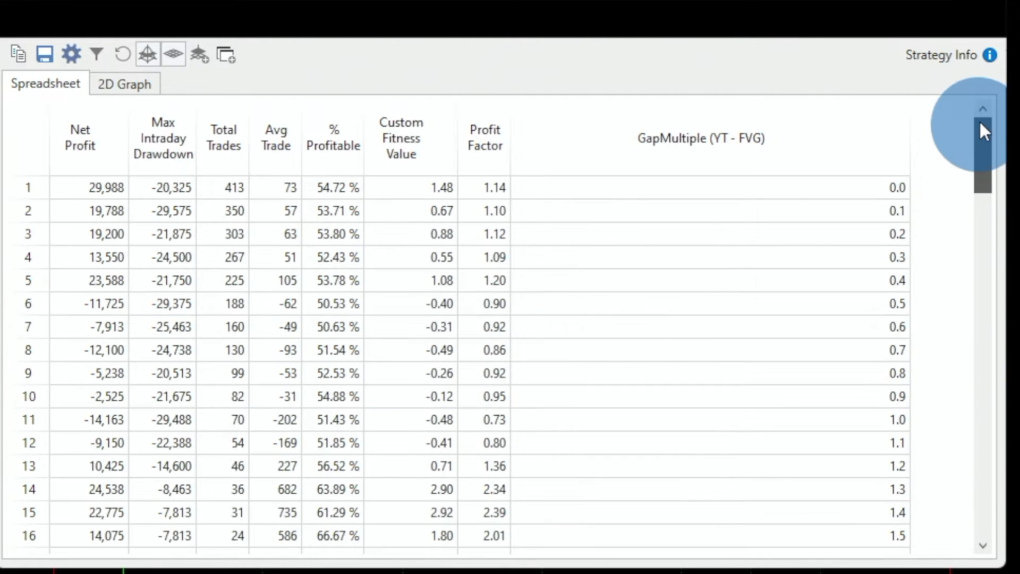
Step: Sort the GapMultiple results by Custom Fitness Value in descending order and select the 0.0 baseline row
left_click(420, 153)
left_click(419, 153)
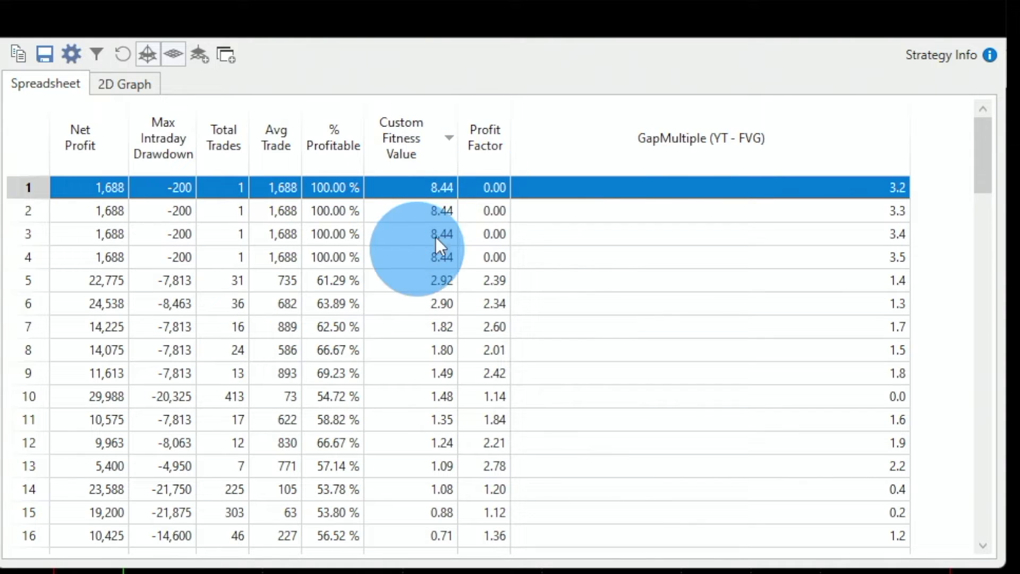
left_click(533, 396)
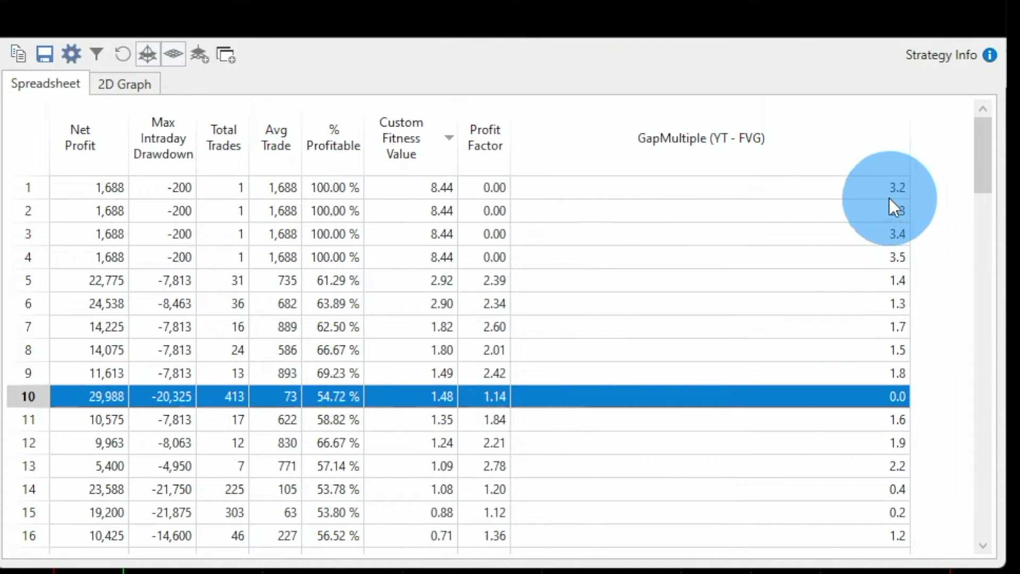
Step: Compare the top-ranked GapMultiple rows 3.2, 1.4, 1.3, 1.5, 1.7 and 1.8
left_click(229, 188)
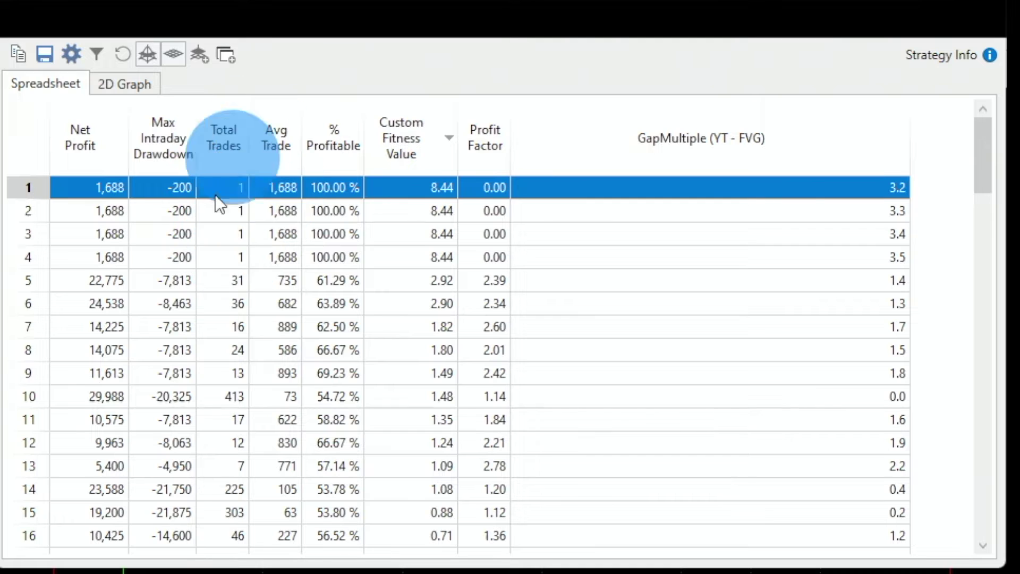
left_click(879, 278)
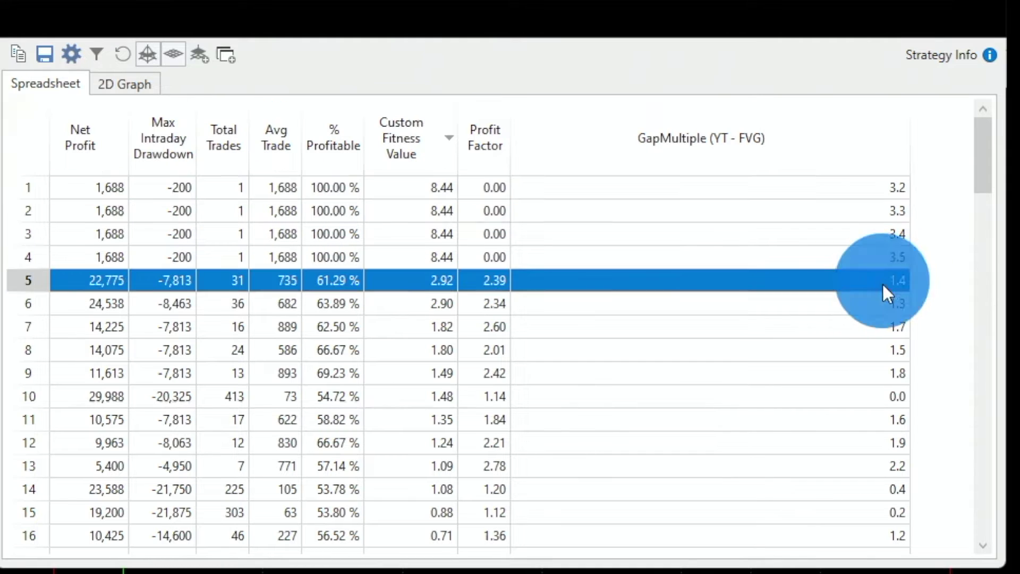
left_click(882, 303)
left_click(882, 287)
left_click(879, 345)
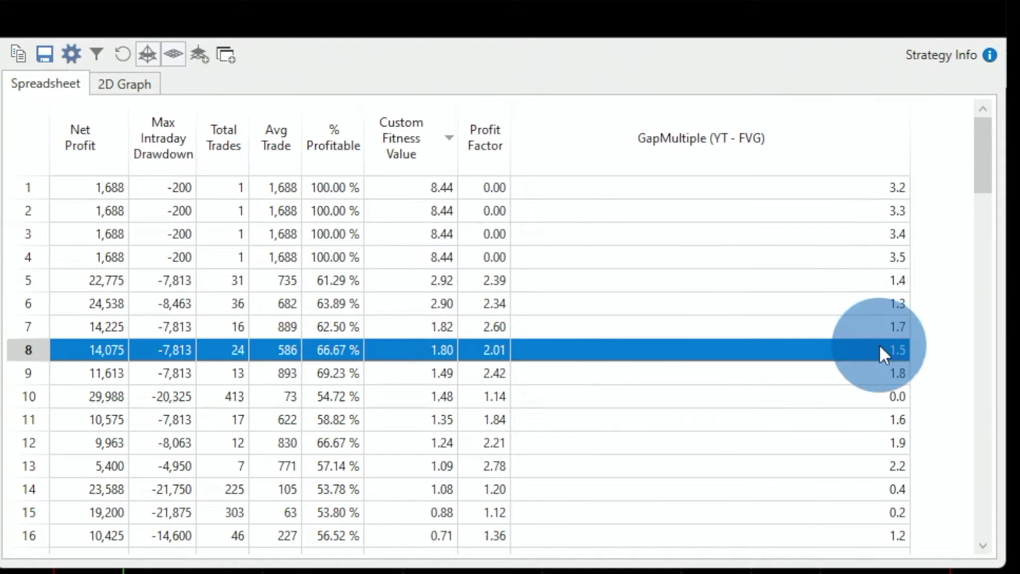
left_click(881, 325)
left_click(877, 373)
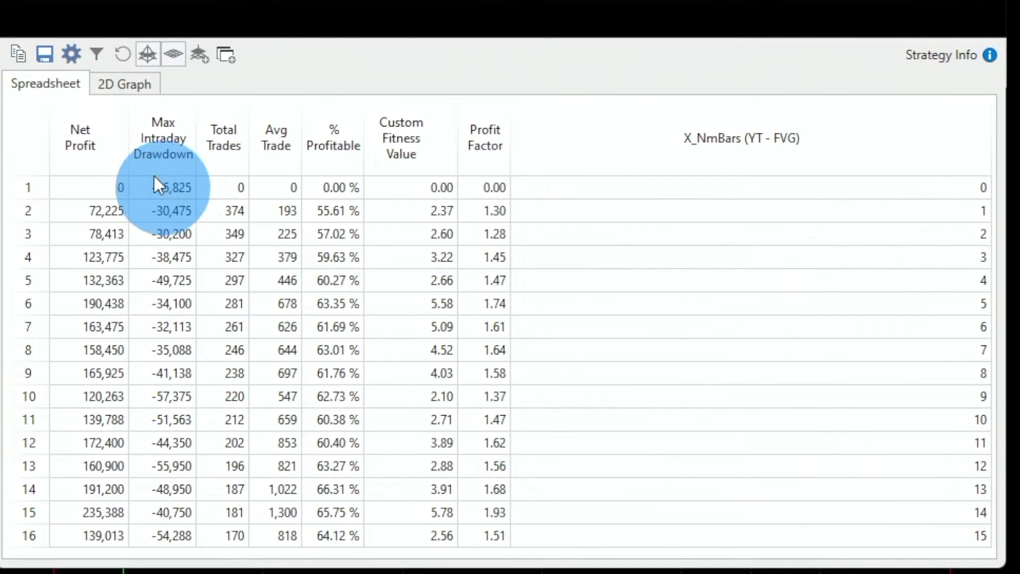
Step: Pick the 6-bar point on the X_NmBars net profit graph and open the Strategy Performance Report
left_click(575, 44)
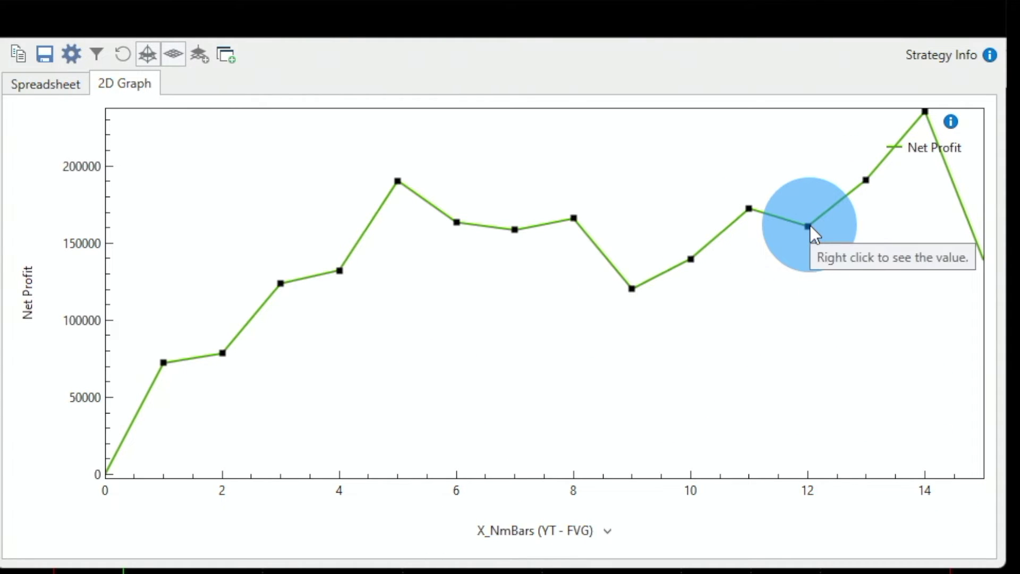
double_click(465, 228)
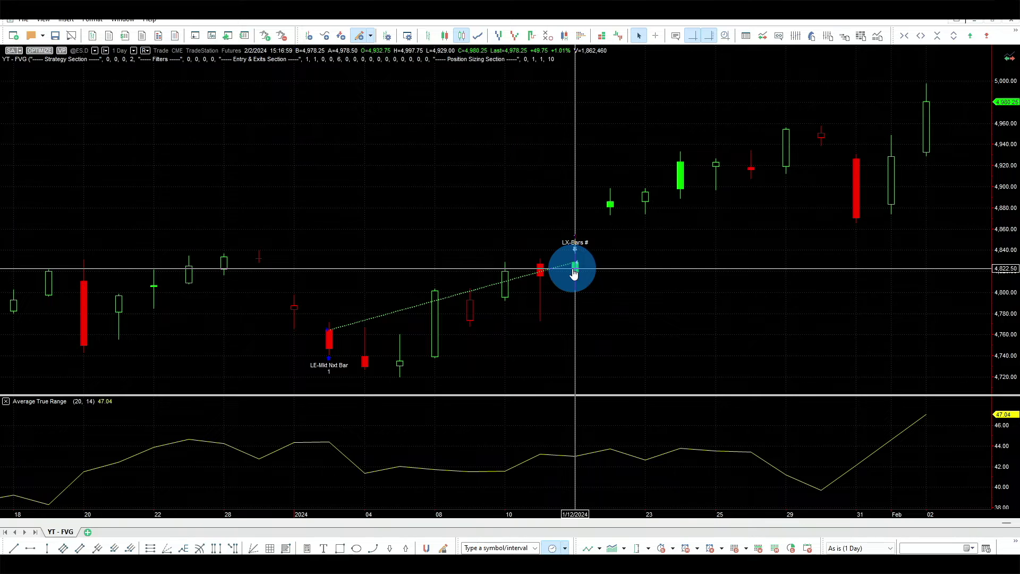
left_click(812, 43)
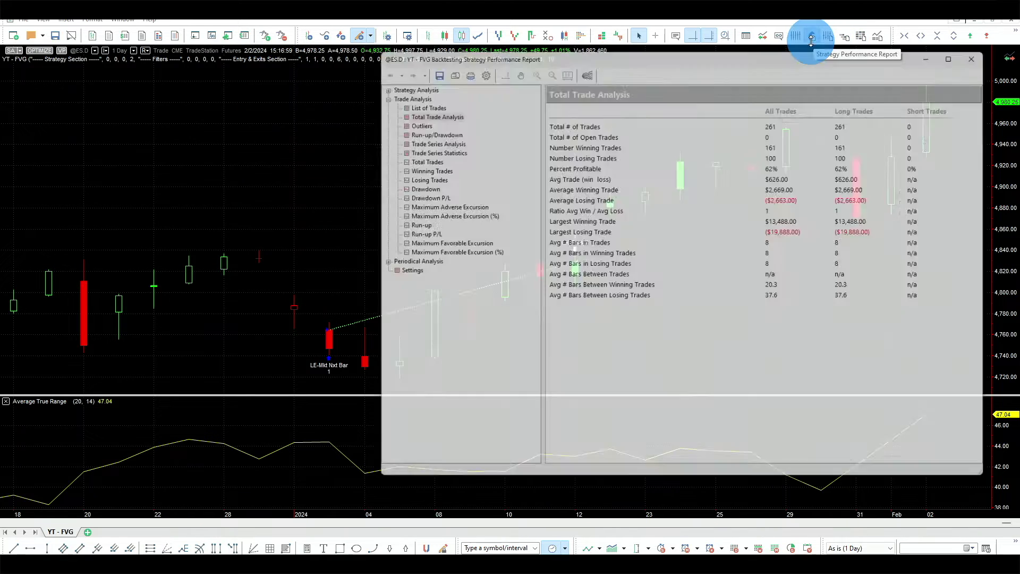
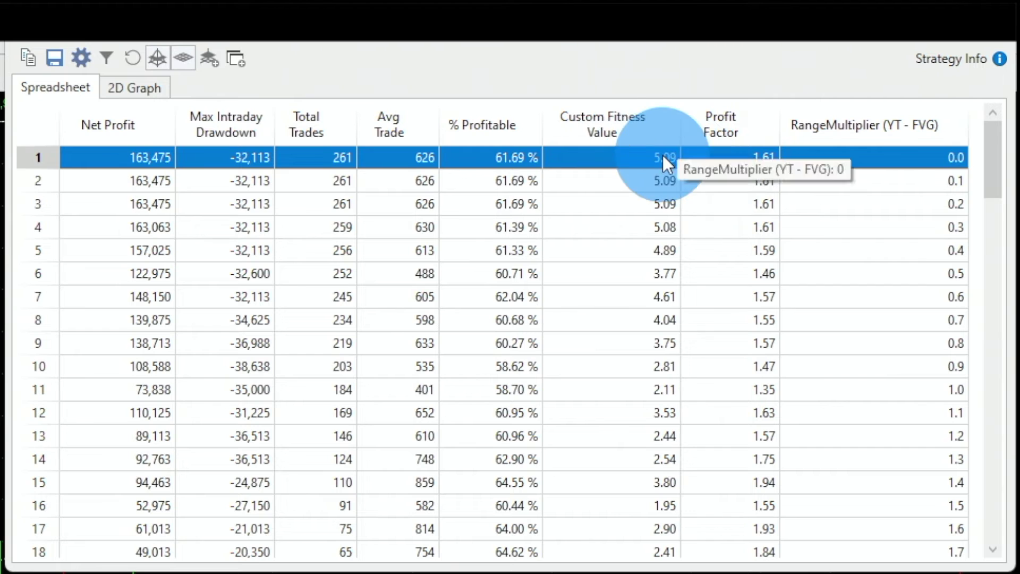
Step: Sort the RangeMultiplier results for the 6-bar exit by Custom Fitness Value in descending order
left_click(619, 130)
left_click(619, 130)
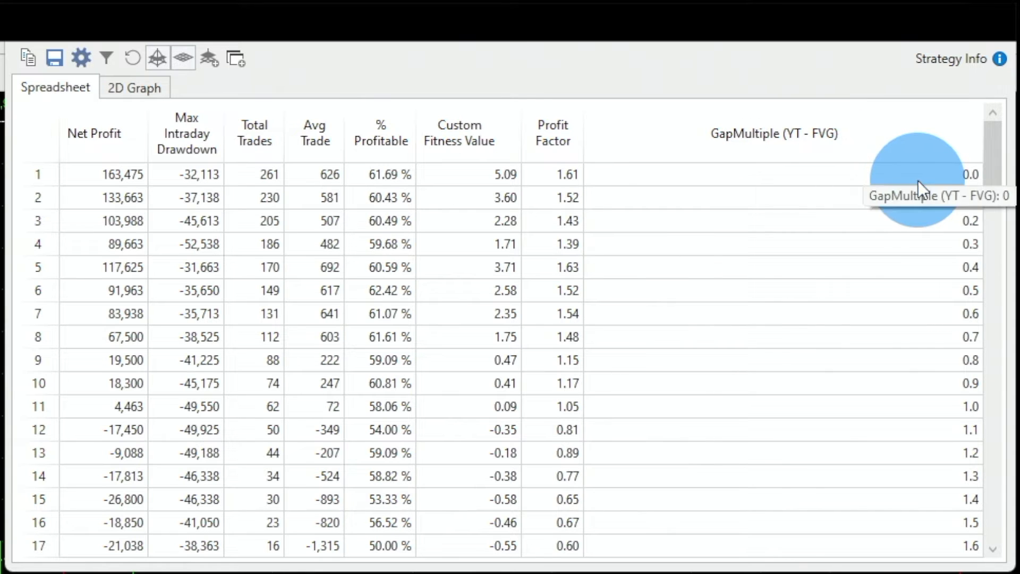
Step: Sort the 6-bar exit's GapMultiple results by descending Custom Fitness Value and compare the 0.4 row with the 0.0 baseline
left_click_drag(989, 160, 1008, 132)
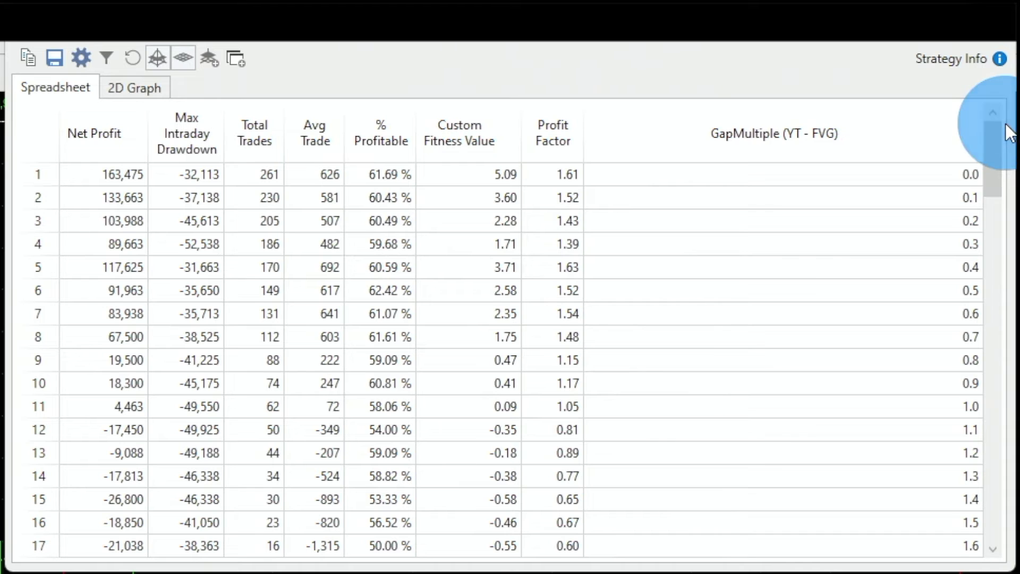
left_click(468, 143)
left_click(467, 140)
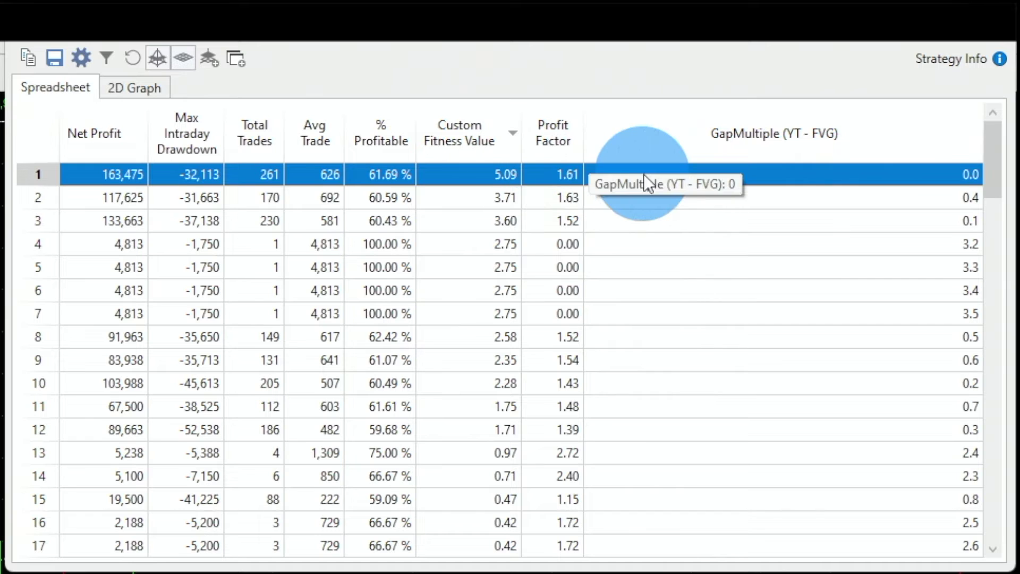
left_click(494, 199)
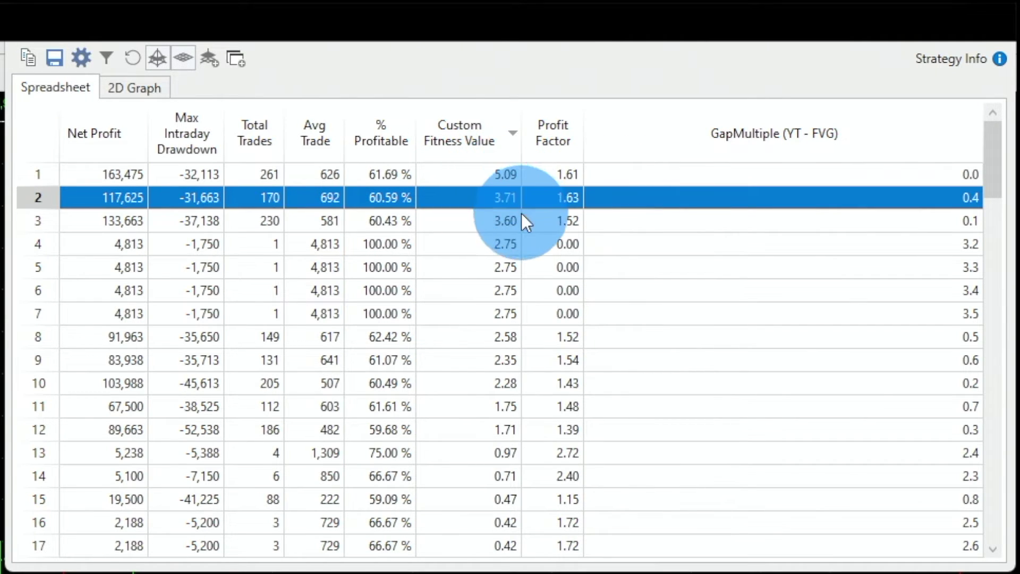
left_click(481, 179)
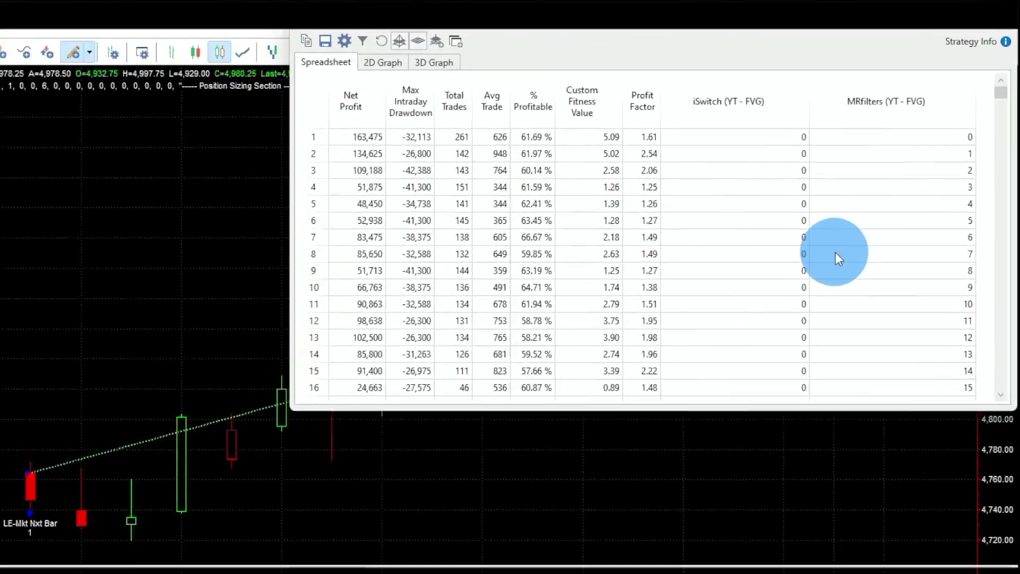
Step: Check the MRfilters 0 baseline row and sort the filter optimization results by Custom Fitness Value in descending order
mouse_move(835, 252)
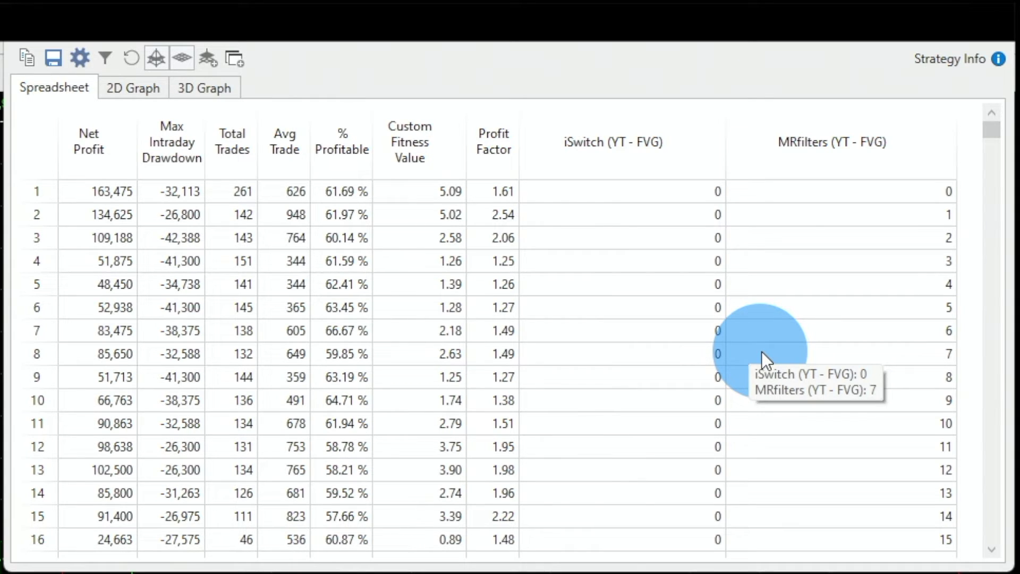
mouse_move(919, 228)
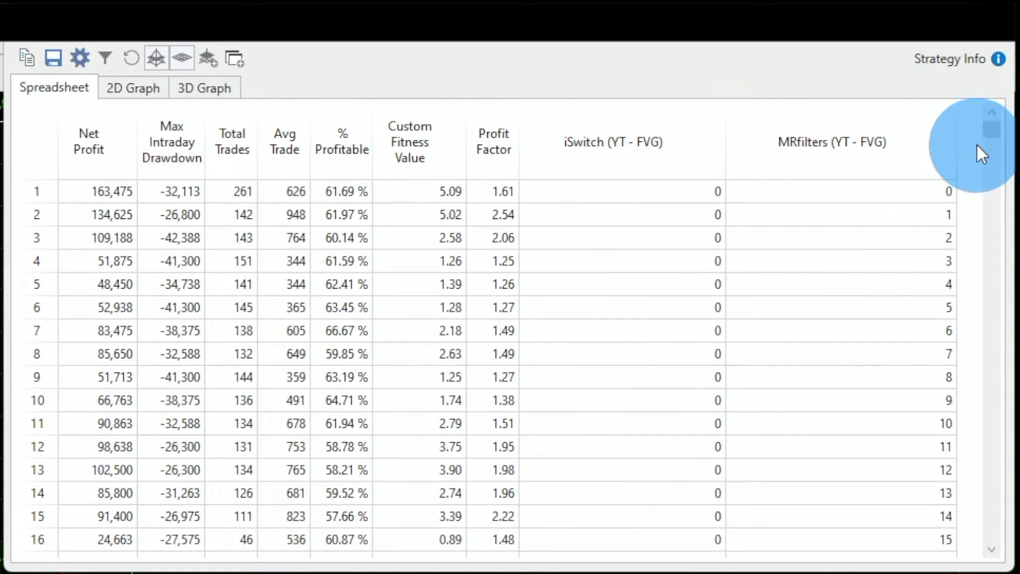
left_click(743, 186)
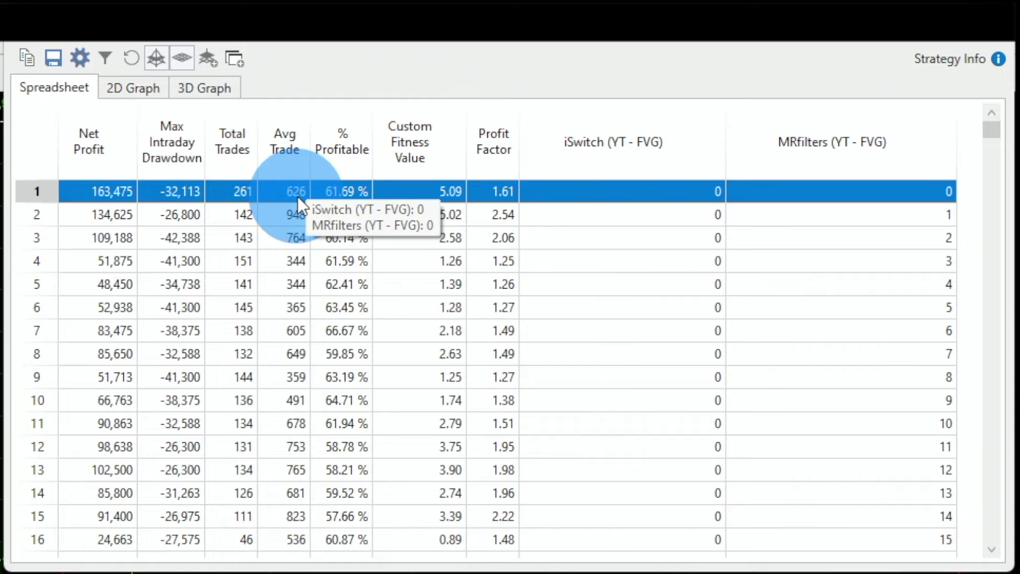
left_click(410, 155)
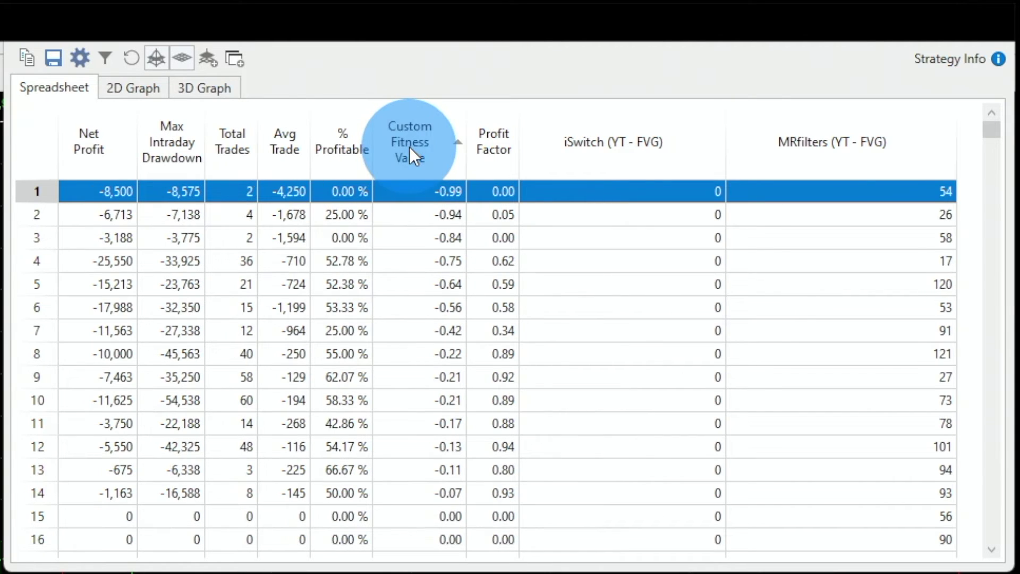
left_click(409, 148)
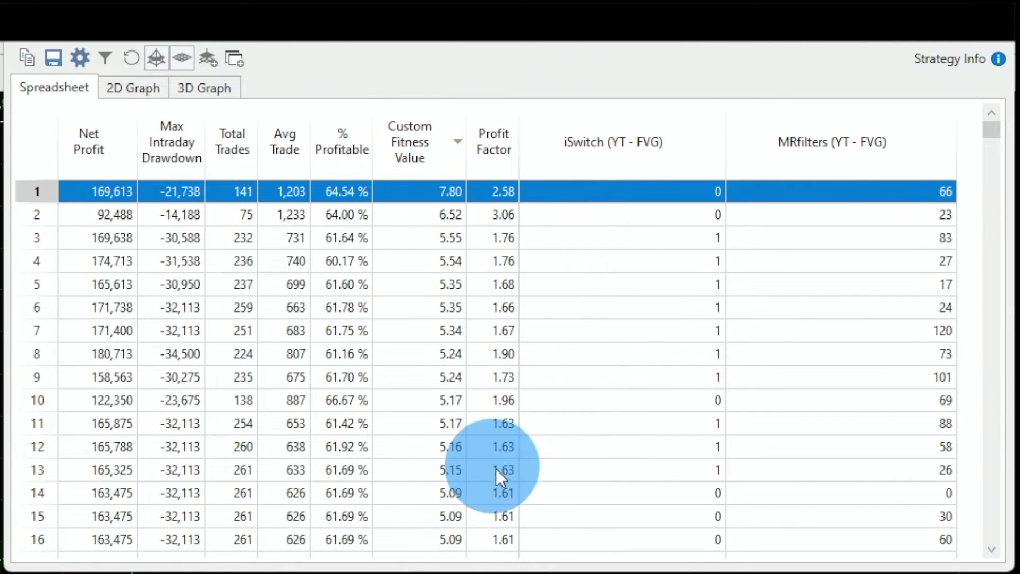
Step: Select the baseline row with iSwitch 0 and MRfilters 0 and compare it with the filters ranked above it
left_click(694, 493)
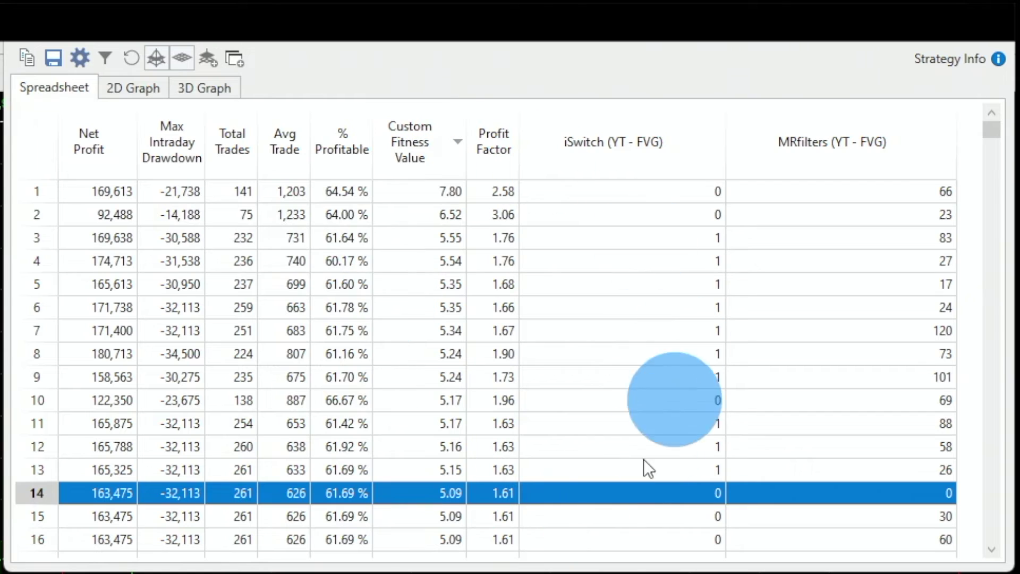
mouse_move(626, 472)
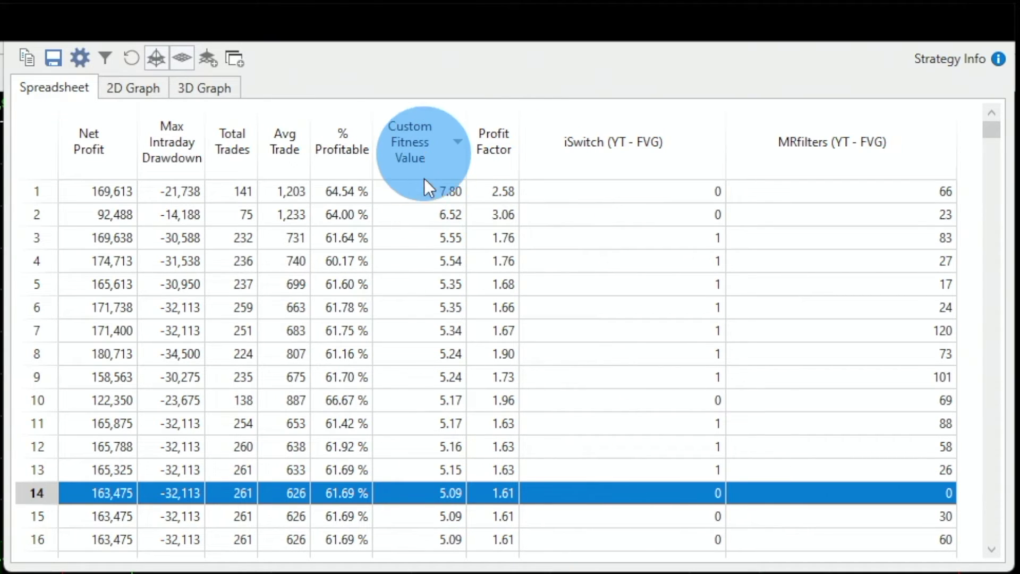
mouse_move(453, 266)
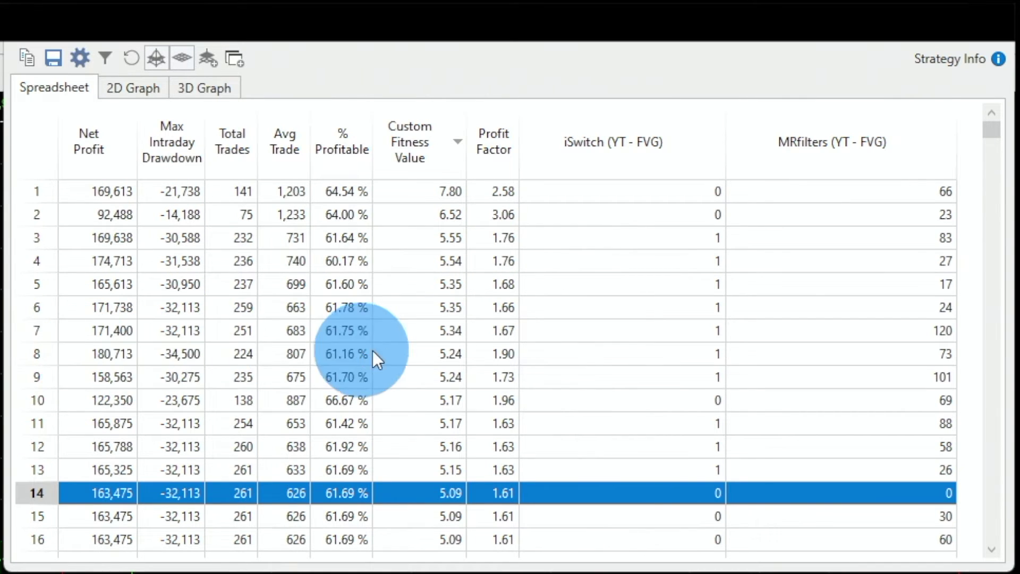
mouse_move(419, 352)
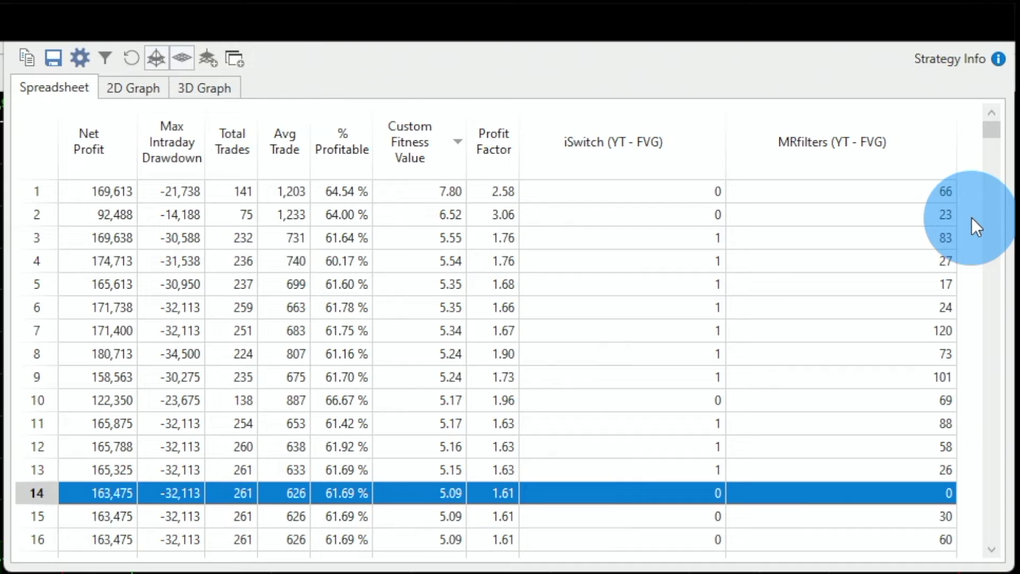
Step: Step through the ranked MRfilters rows 26, 24, 17, 27, 23 and 66 to compare the filters that outrank the baseline
left_click(945, 468)
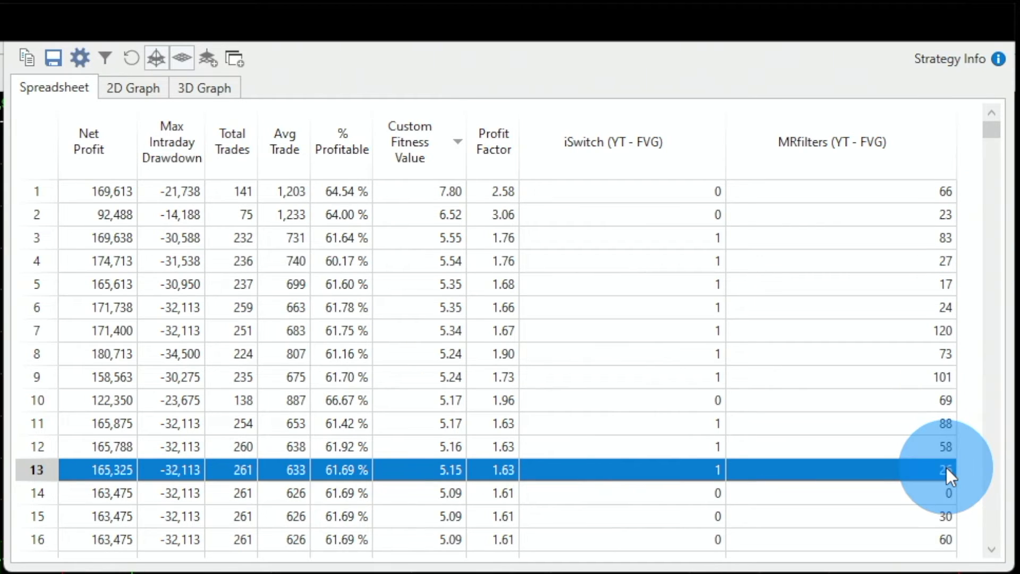
left_click(942, 310)
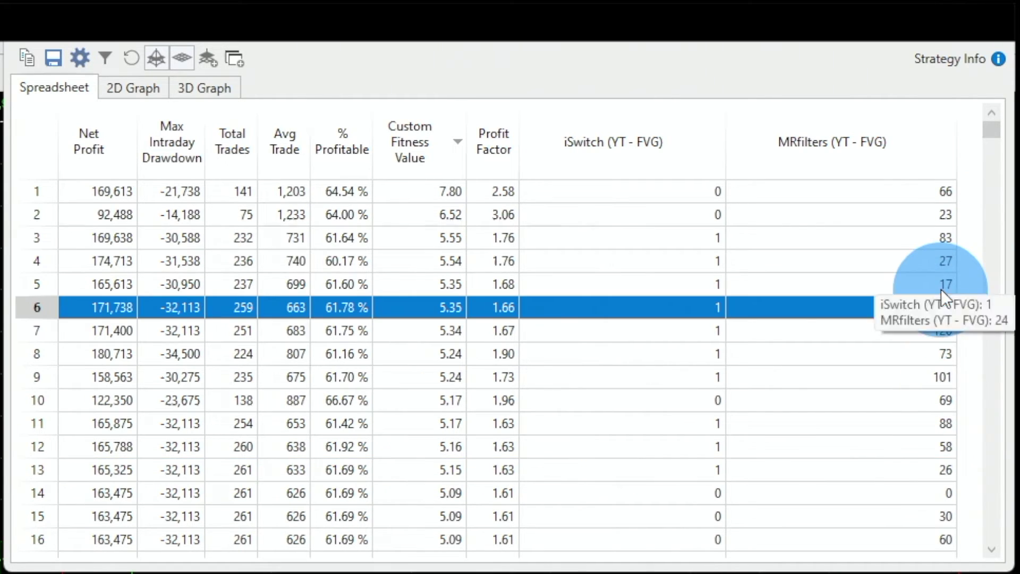
left_click(940, 289)
left_click(941, 263)
left_click(943, 220)
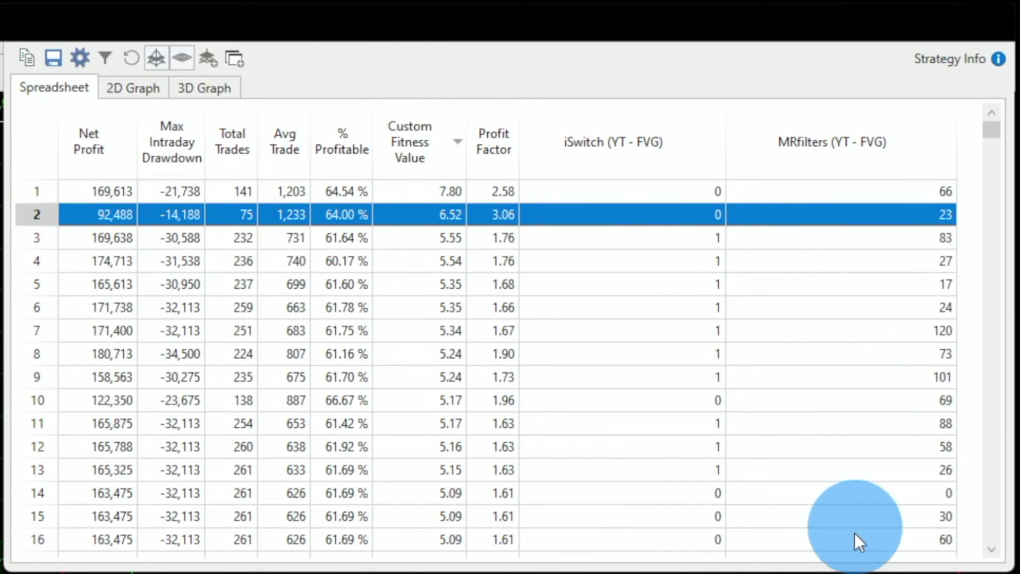
left_click(862, 191)
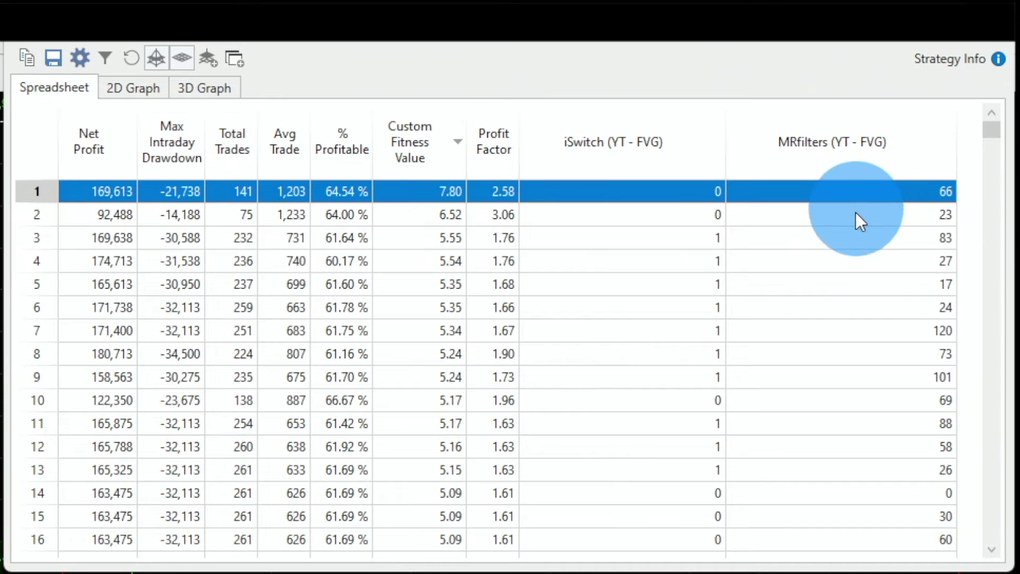
left_click(856, 213)
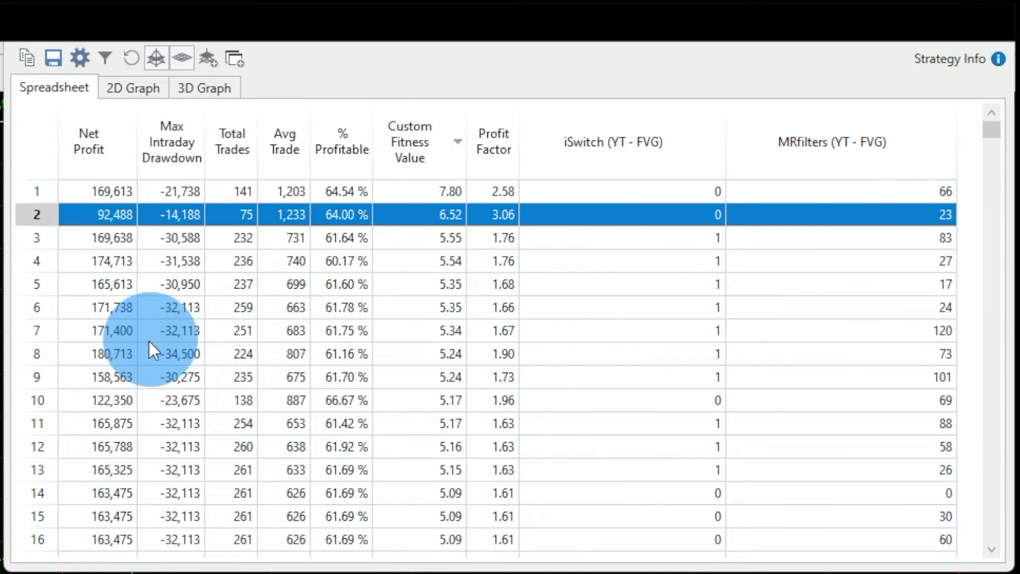
Step: Compare the net profit and drawdown of the MRfilters 73 row with those of the MRfilters 66 row
left_click(124, 355)
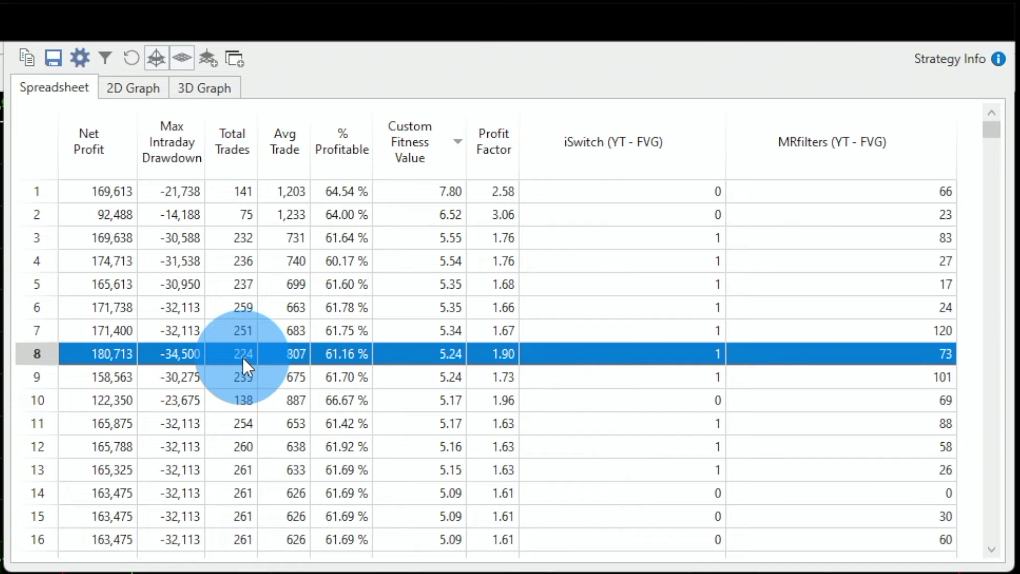
left_click(183, 192)
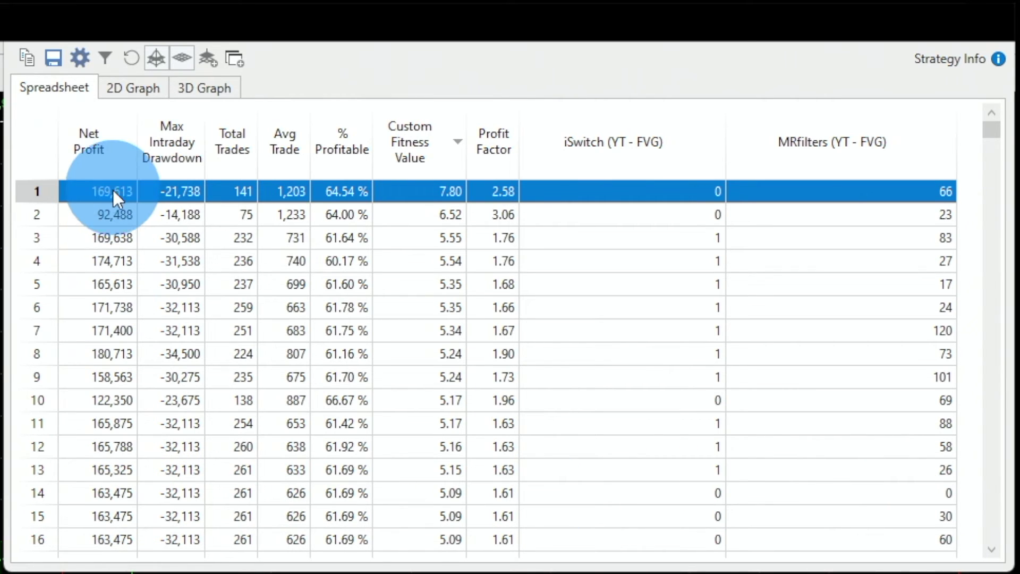
mouse_move(113, 196)
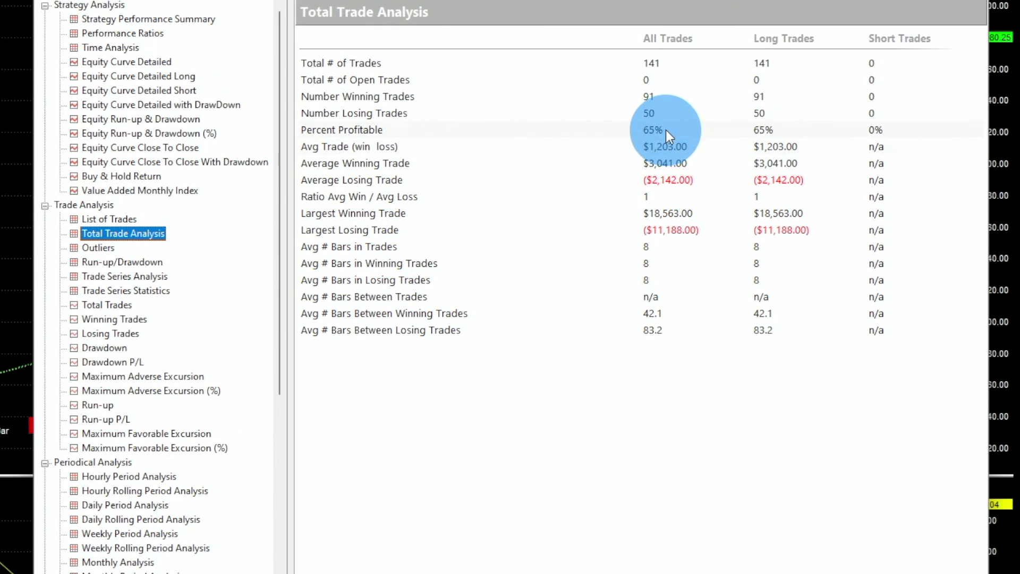
Step: Review the Equity Run-up & Drawdown (%) and Equity Curve Close To Close With Drawdown graphs in the performance report
left_click(170, 134)
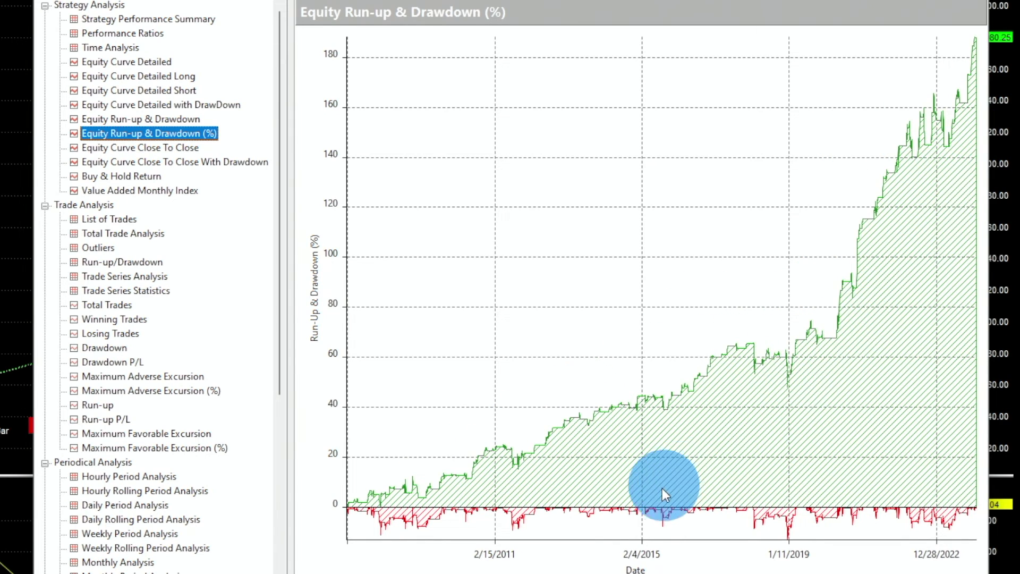
left_click(185, 163)
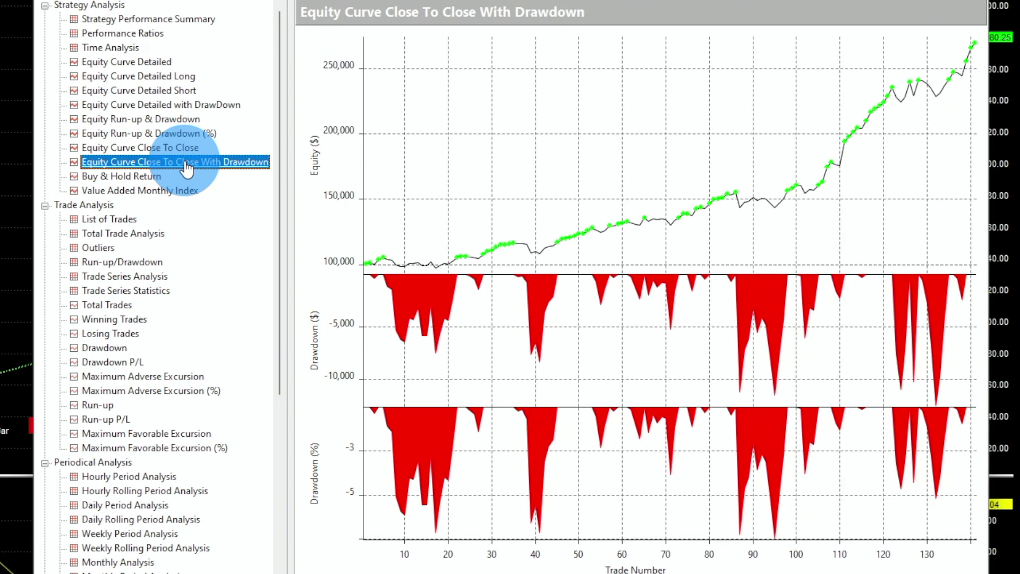